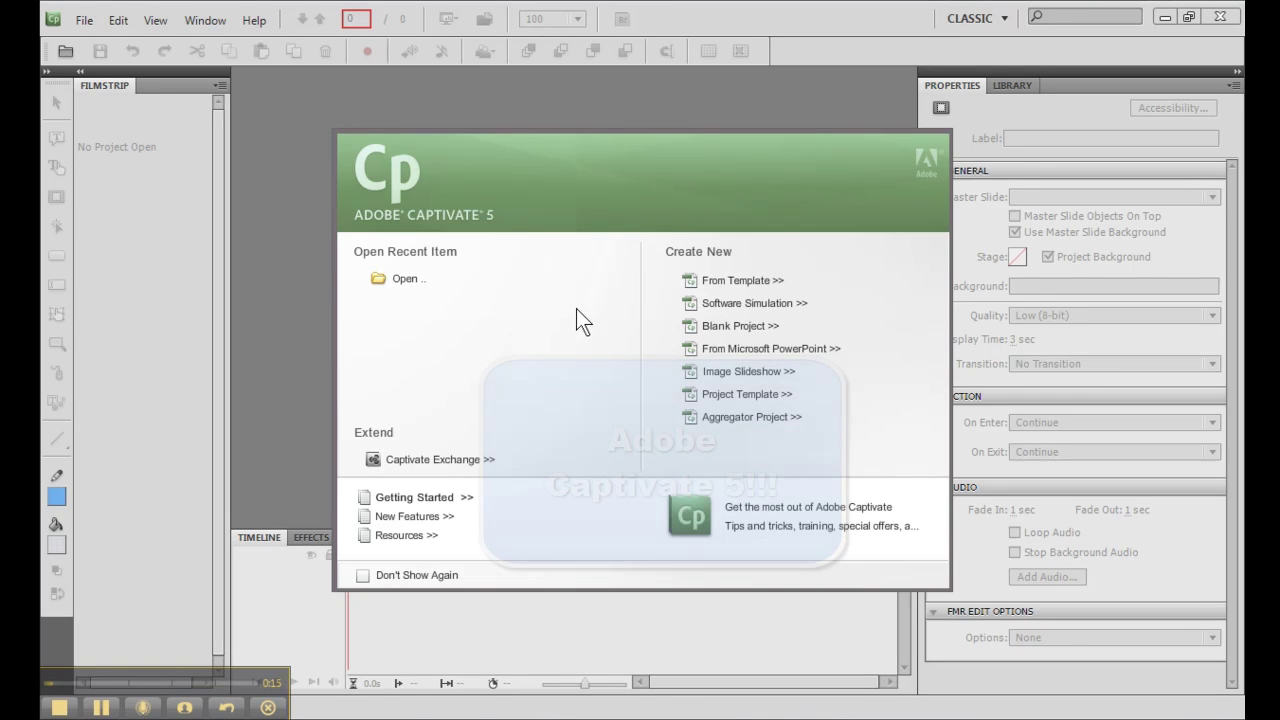
Create a blank 1288 x 768 project and add two blank slides after the first slide
click(736, 330)
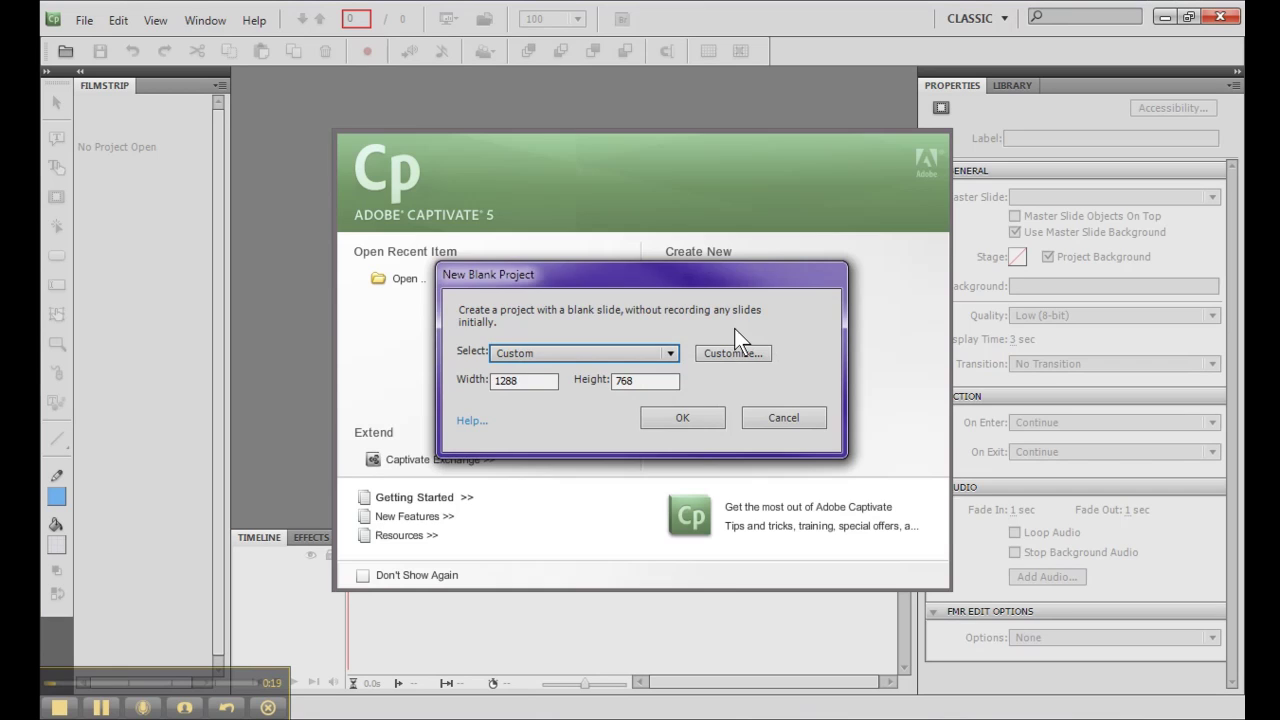
key(Return)
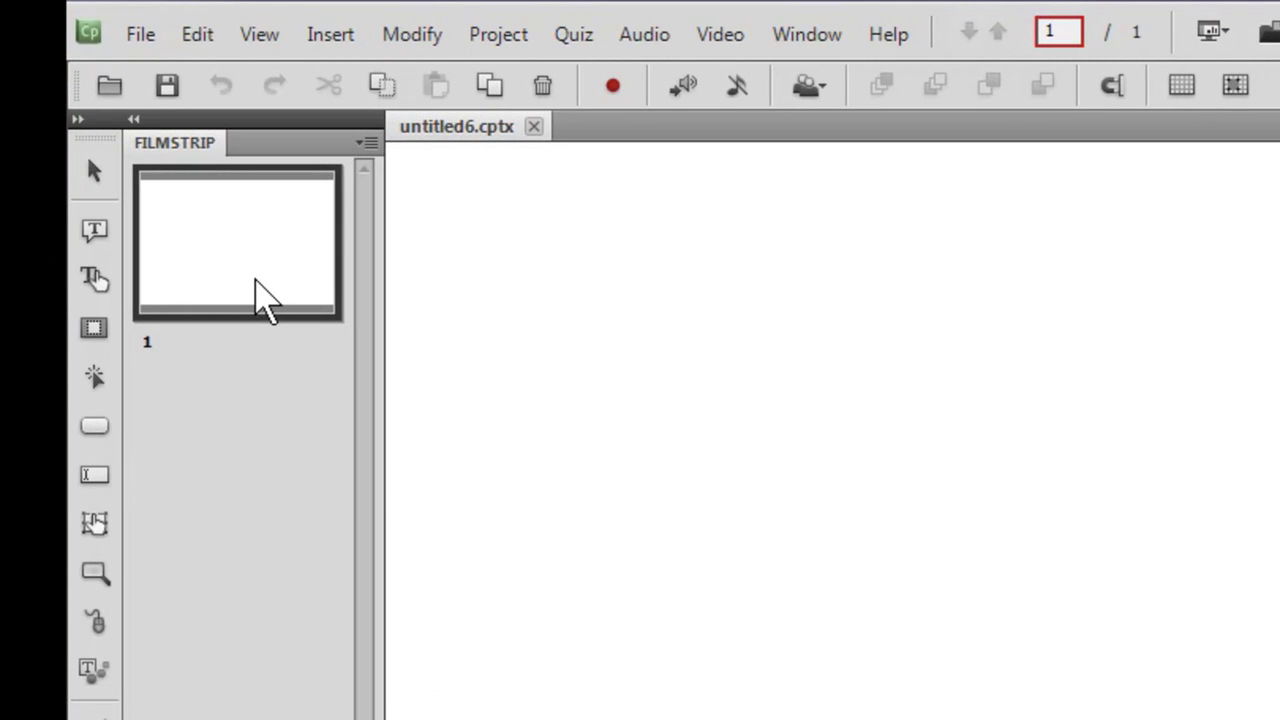
key(ctrl+shift+j)
key(ctrl+shift+j)
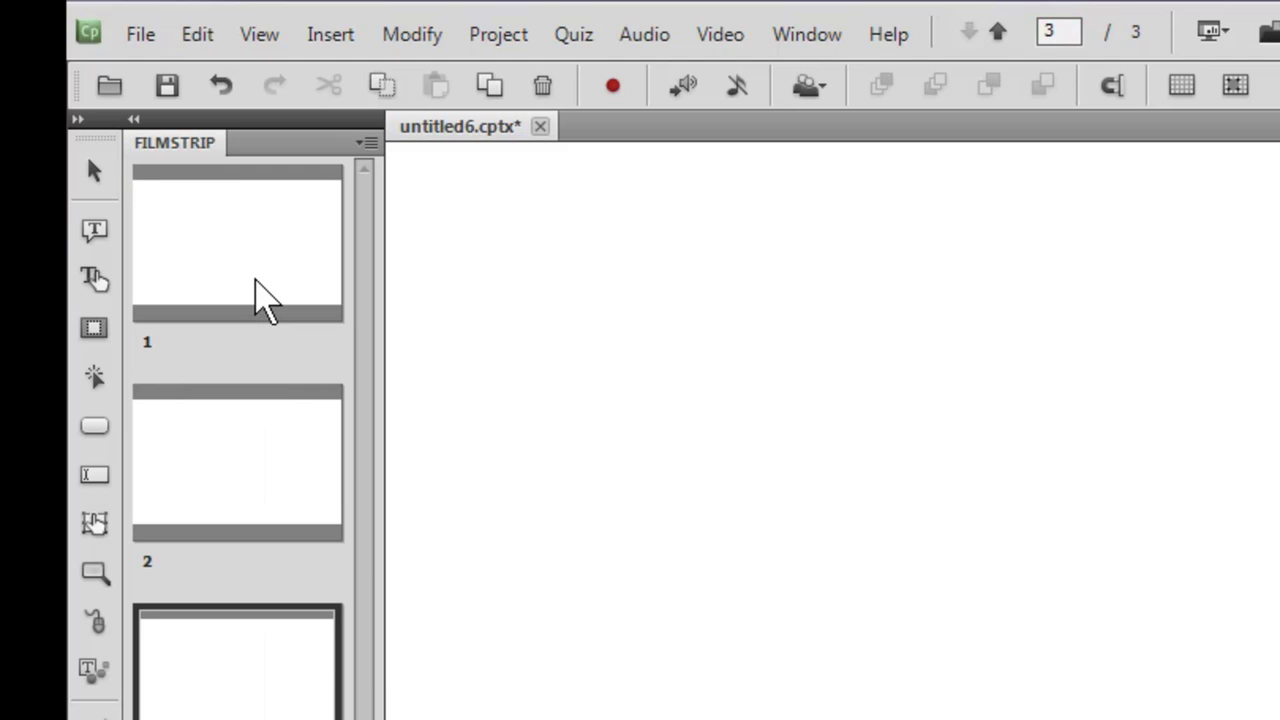
right_click(262, 298)
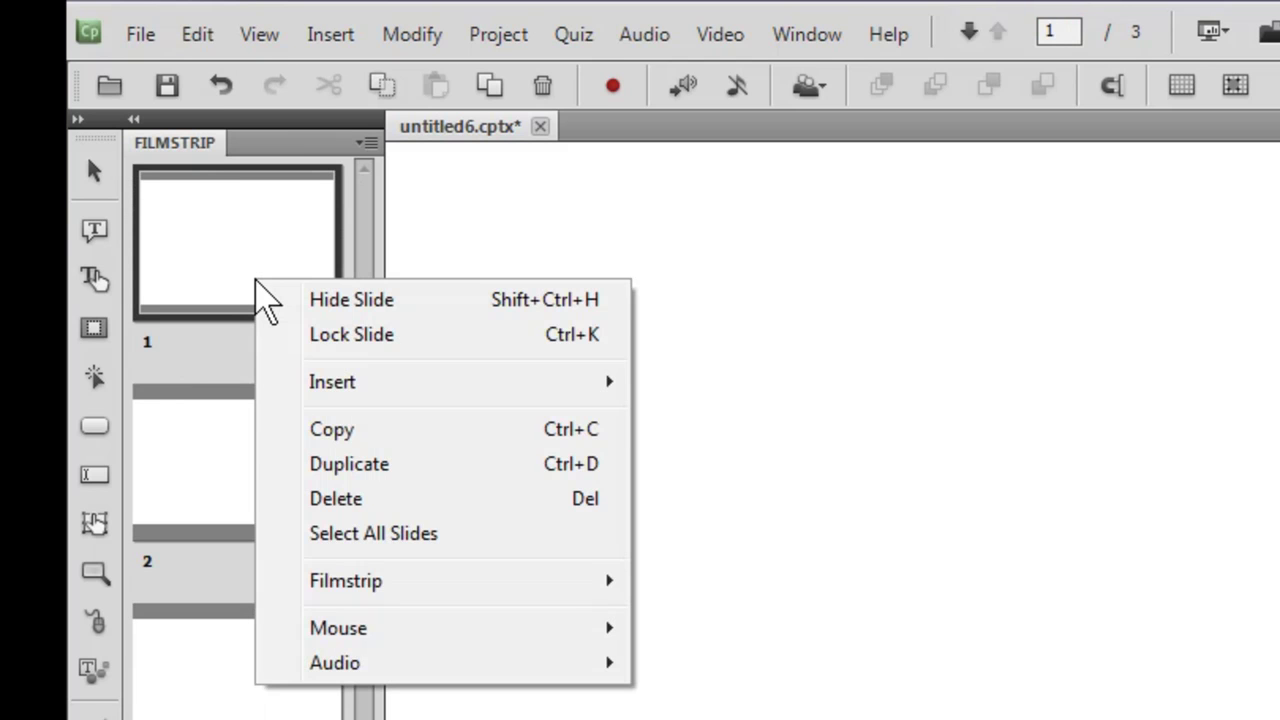
mouse_move(357, 391)
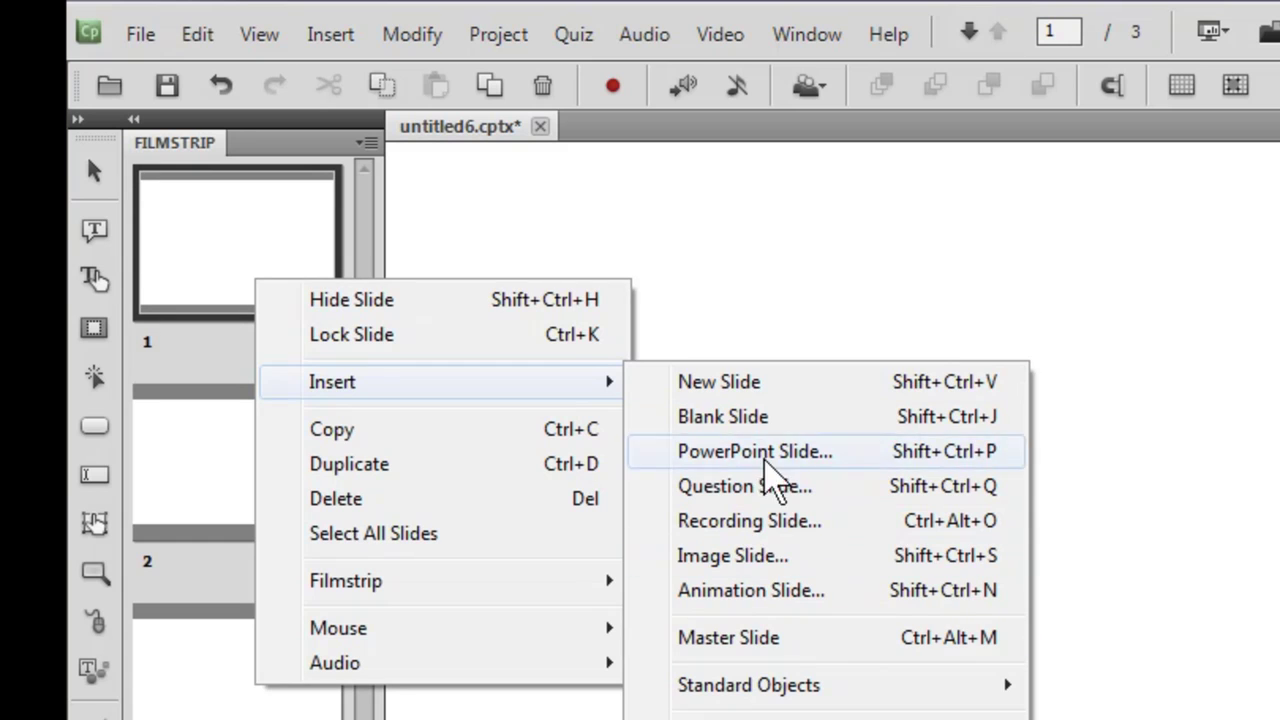
click(259, 251)
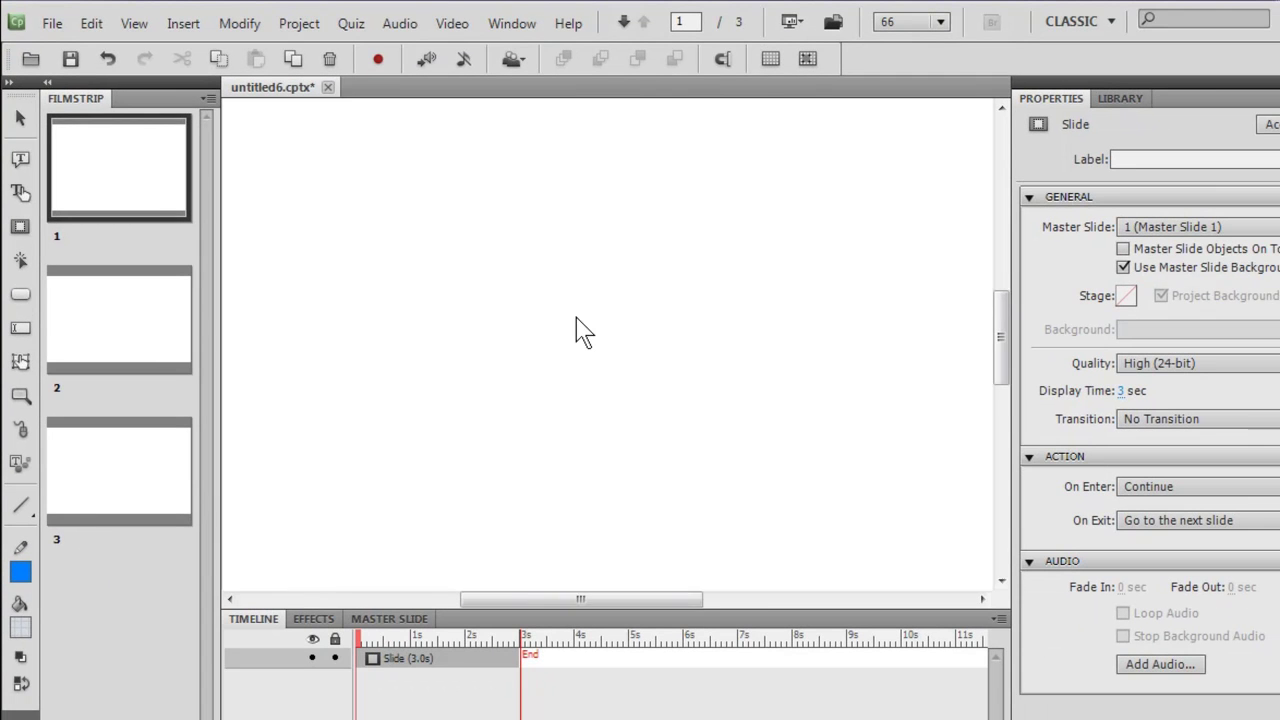
Insert a second master slide after the existing master slide
key(ctrl+minus)
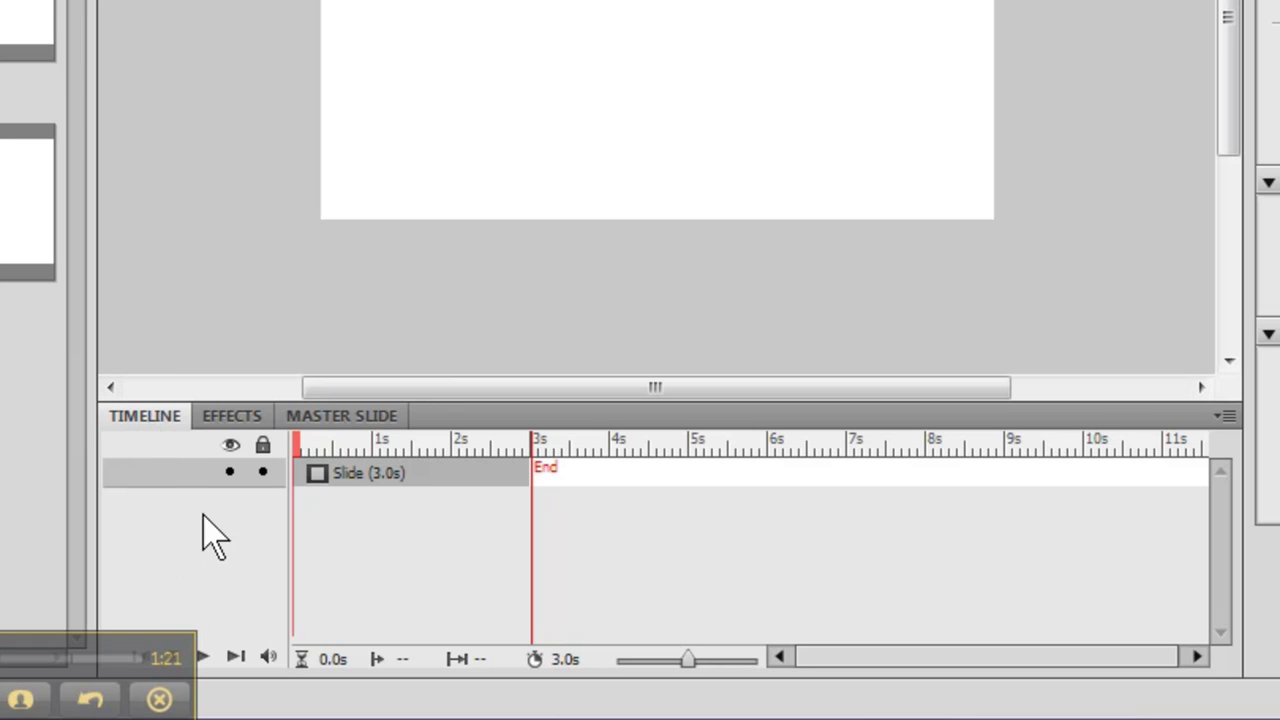
click(249, 421)
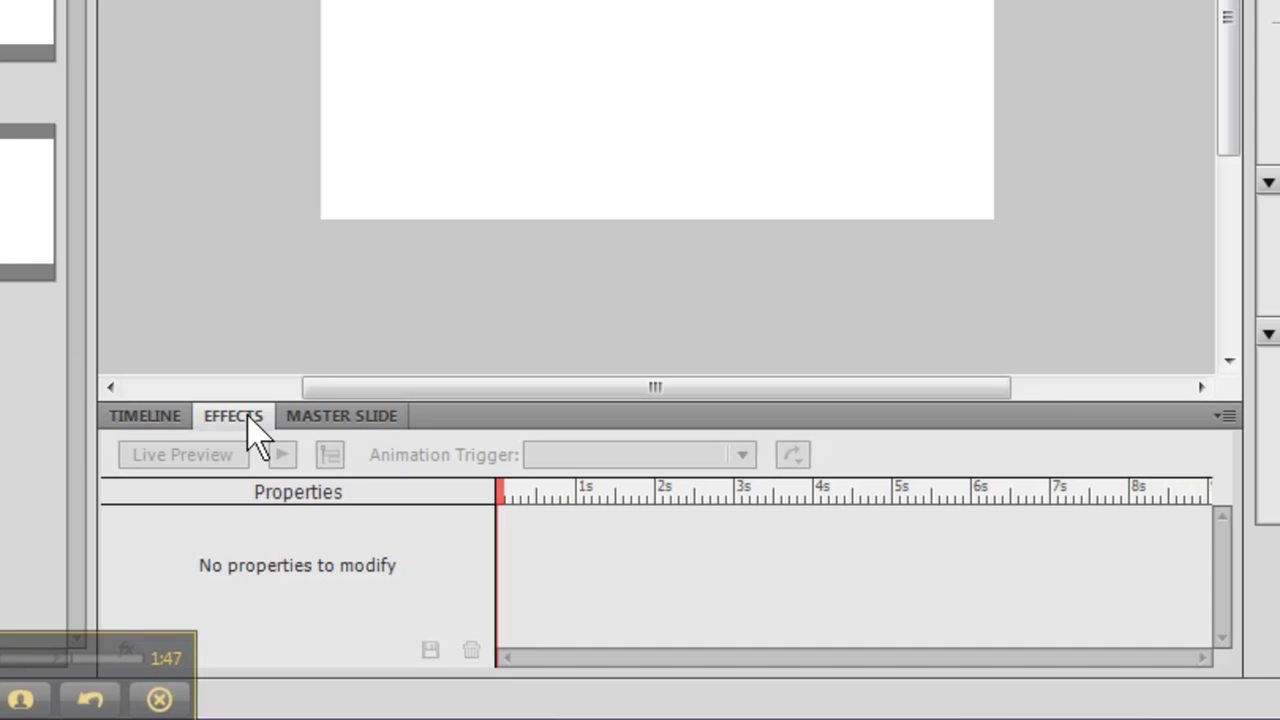
click(334, 436)
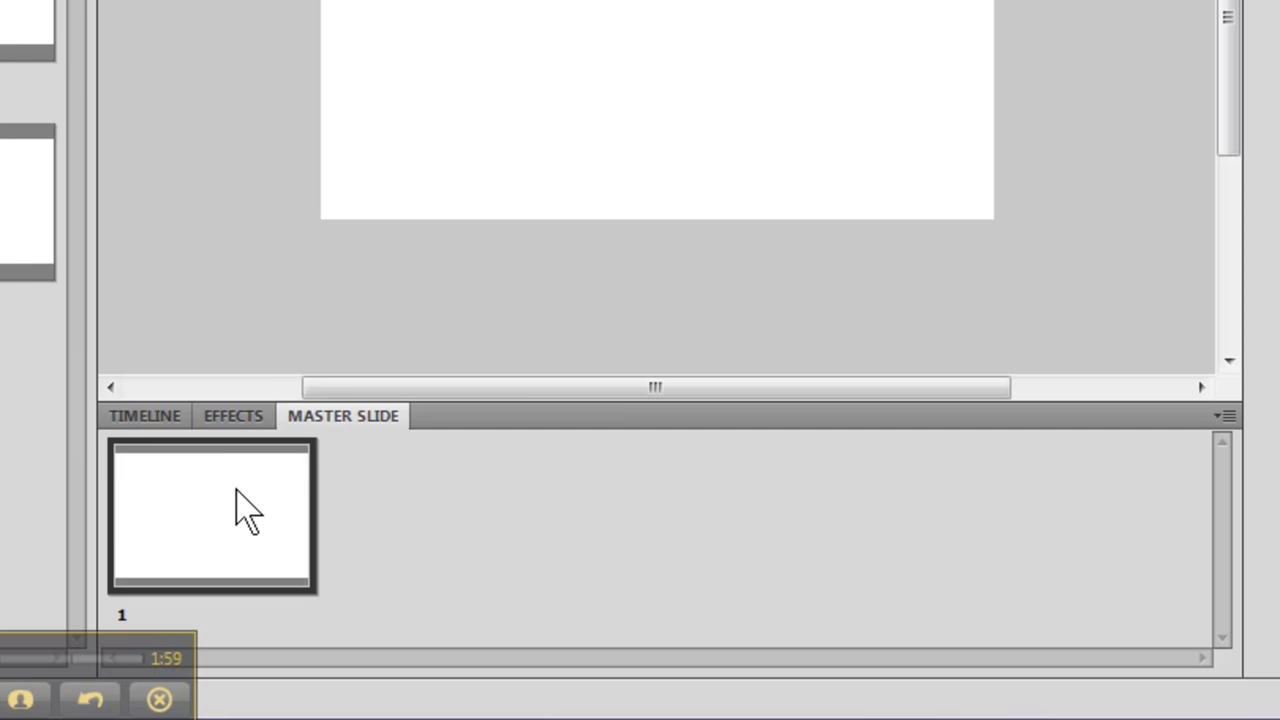
right_click(236, 490)
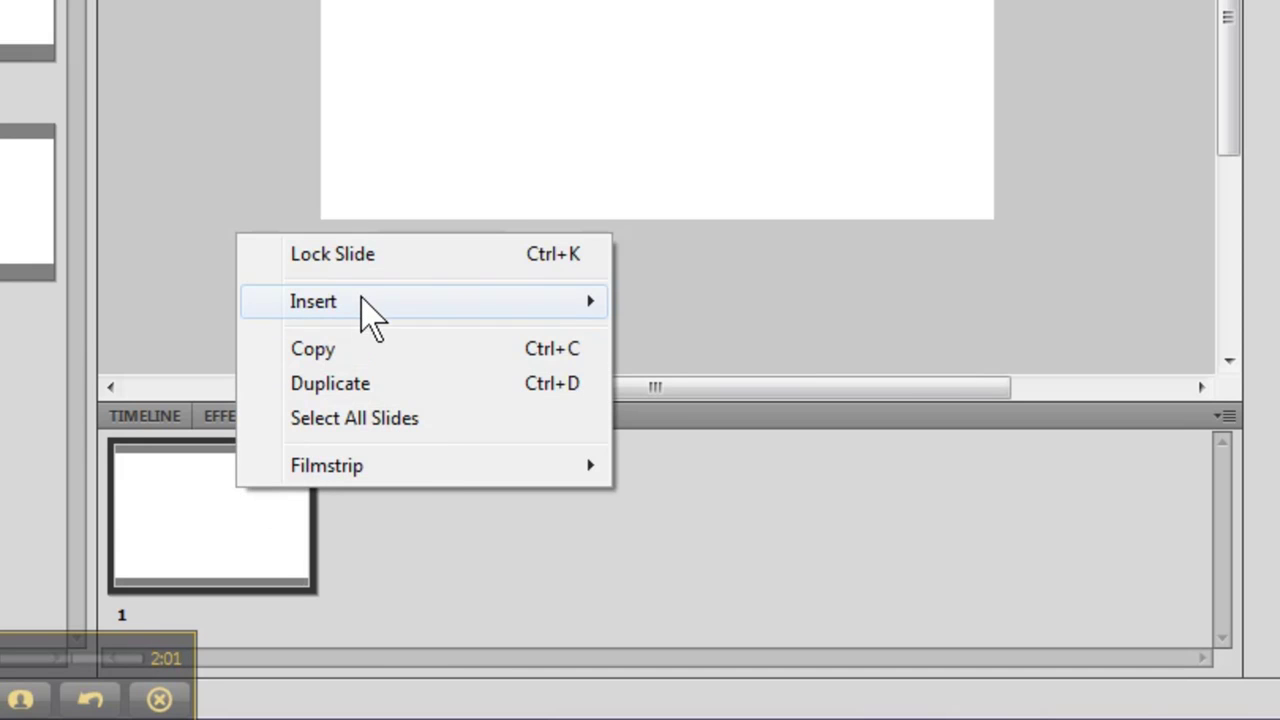
mouse_move(332, 303)
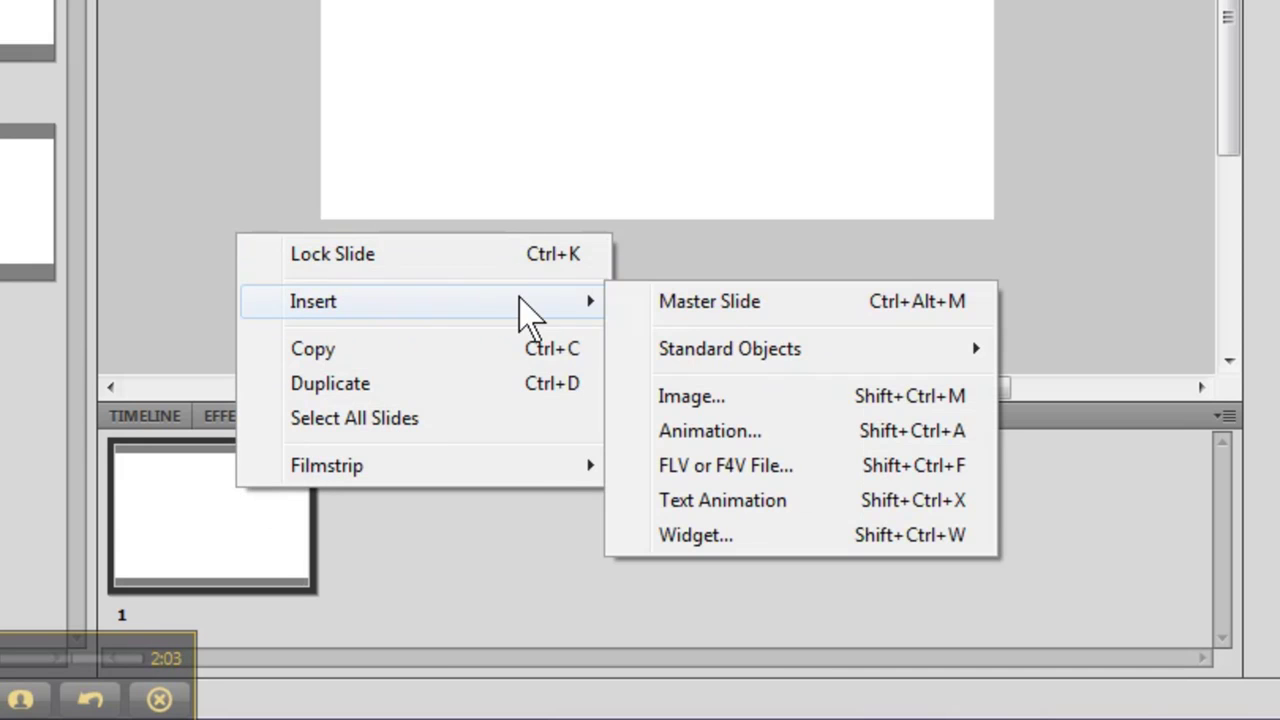
click(661, 297)
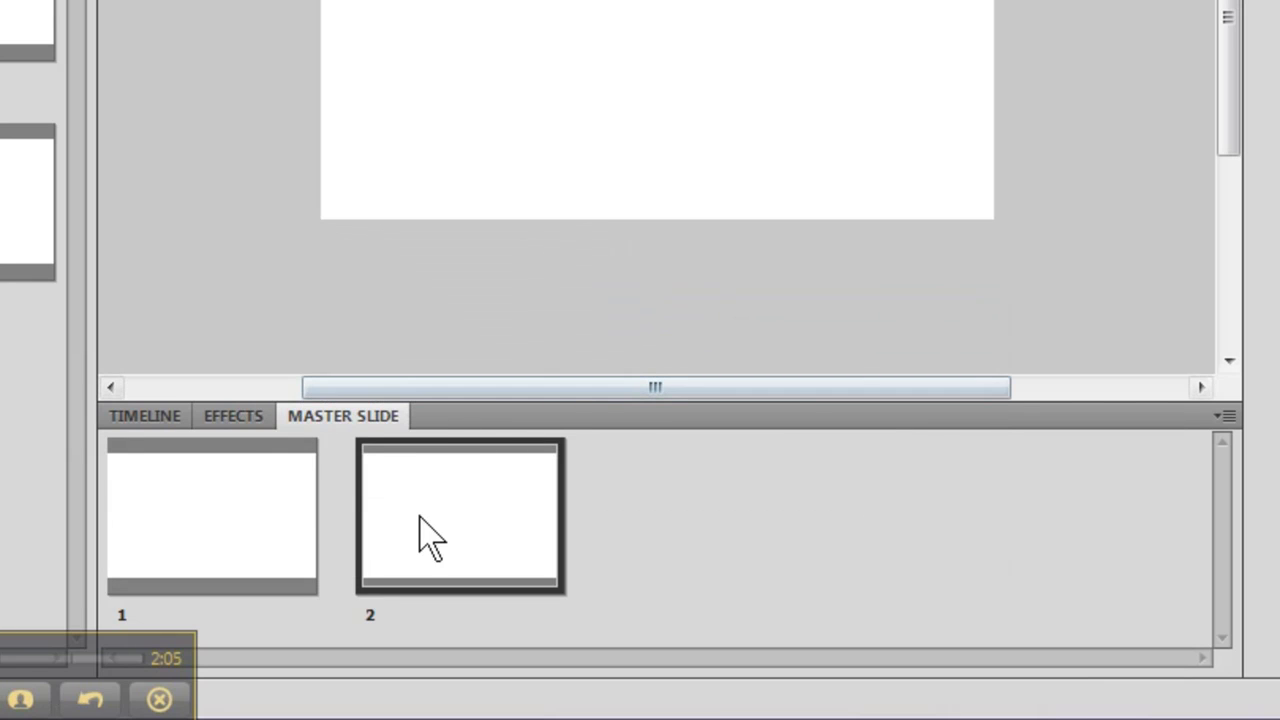
Turn off the project background on master slide 1 and set its stage color to dark green
click(252, 532)
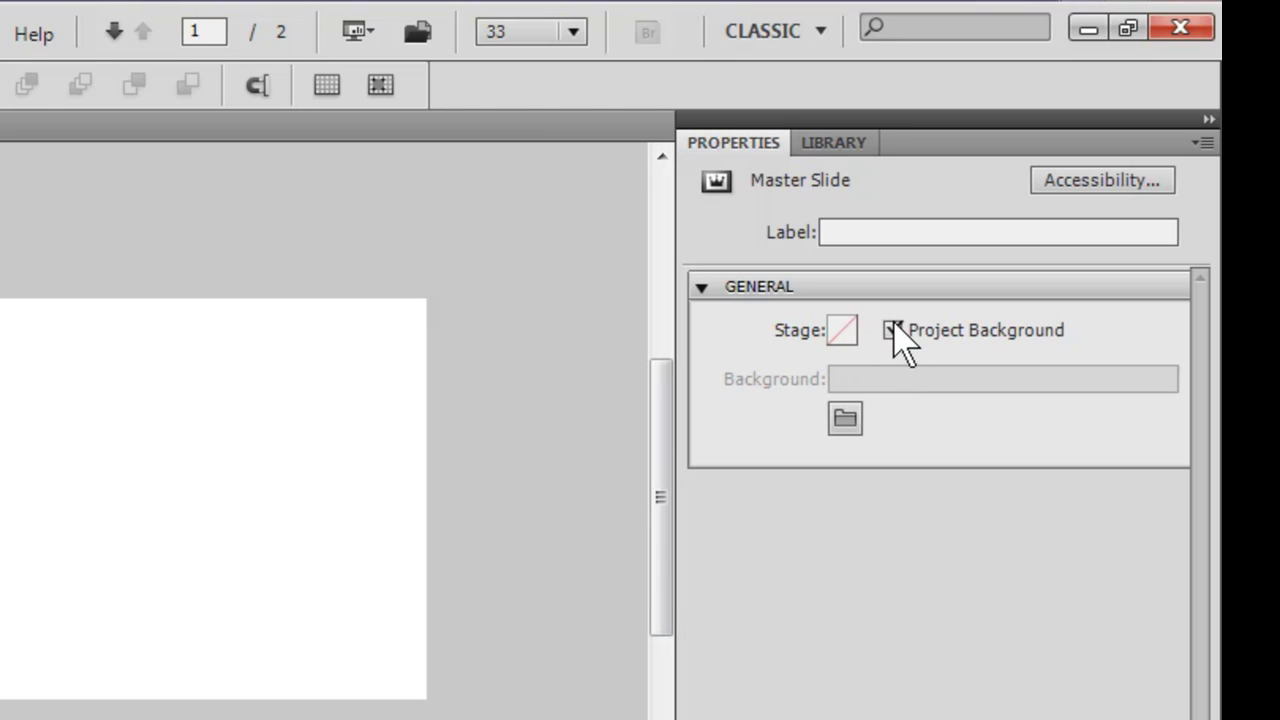
click(893, 330)
click(842, 331)
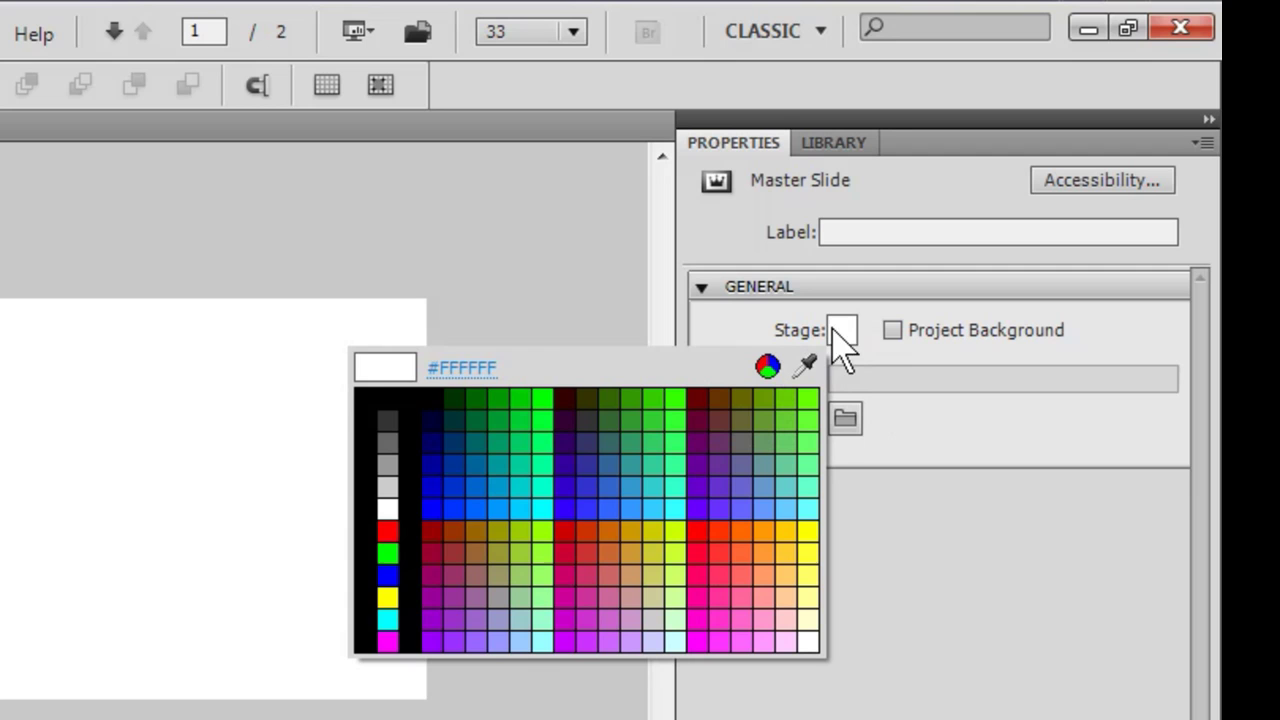
click(458, 420)
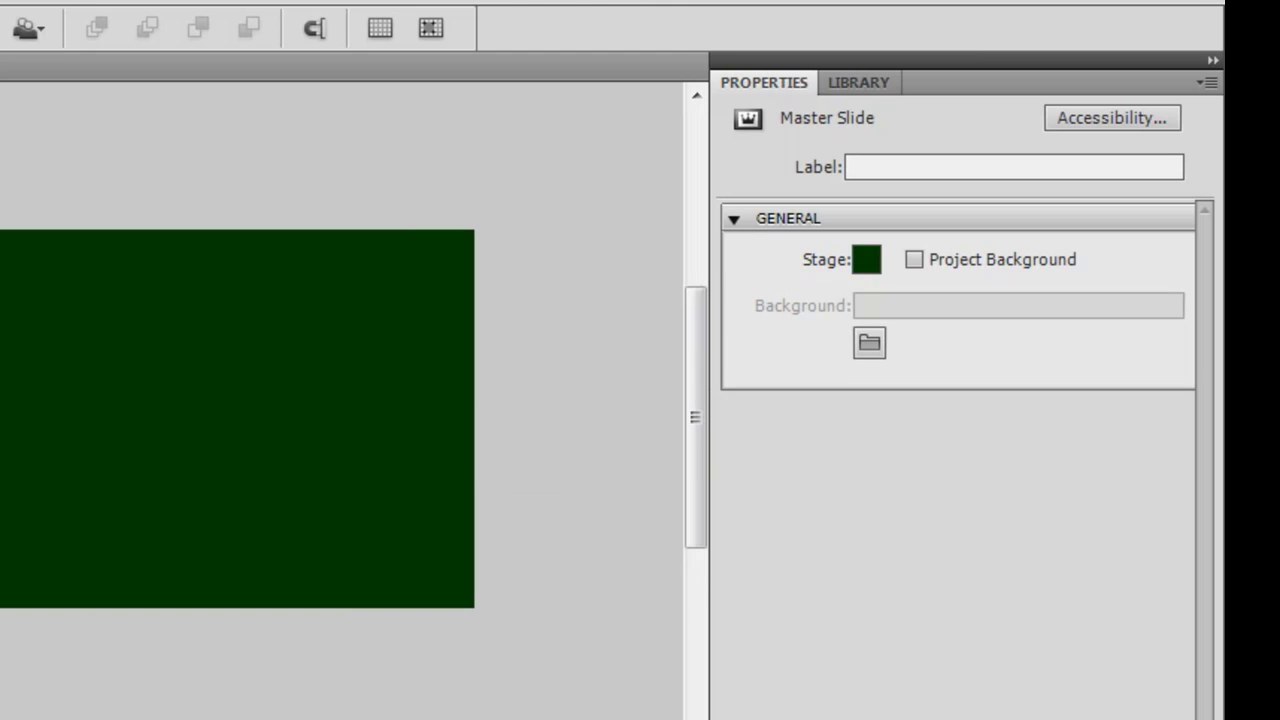
Give master slide 2 a medium green stage color in place of the project background
click(914, 259)
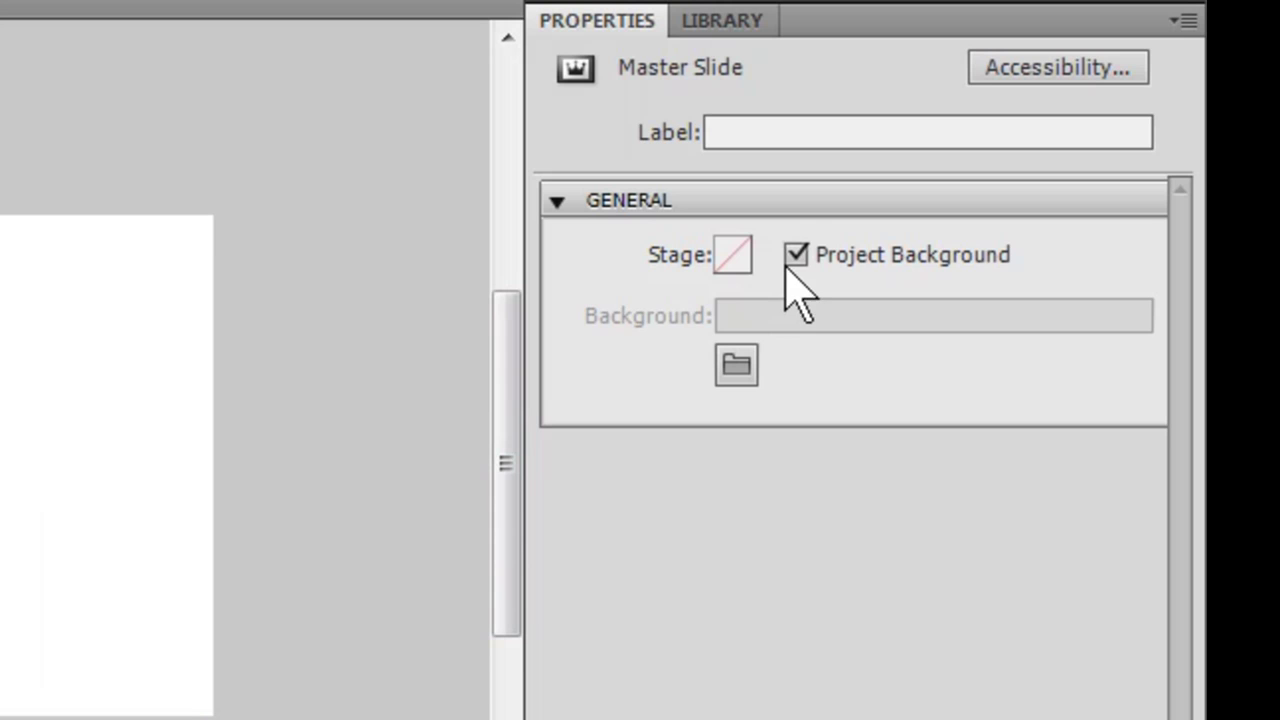
click(793, 254)
click(734, 258)
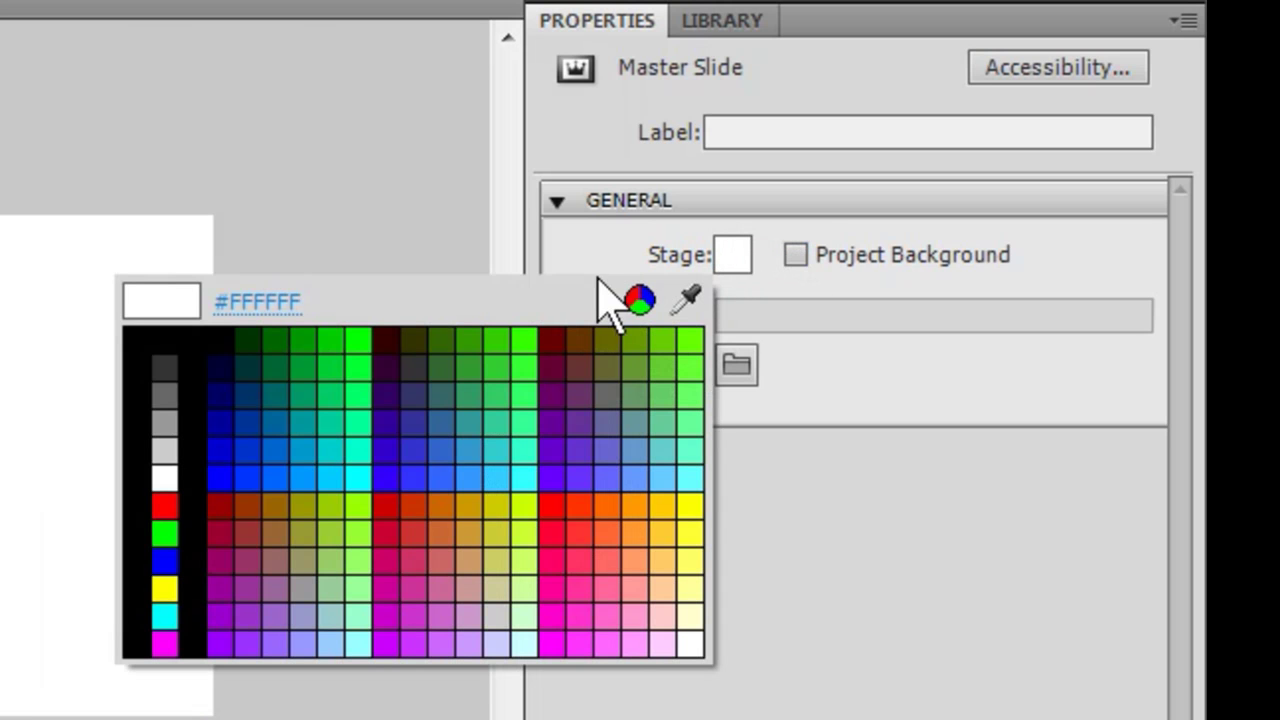
click(303, 340)
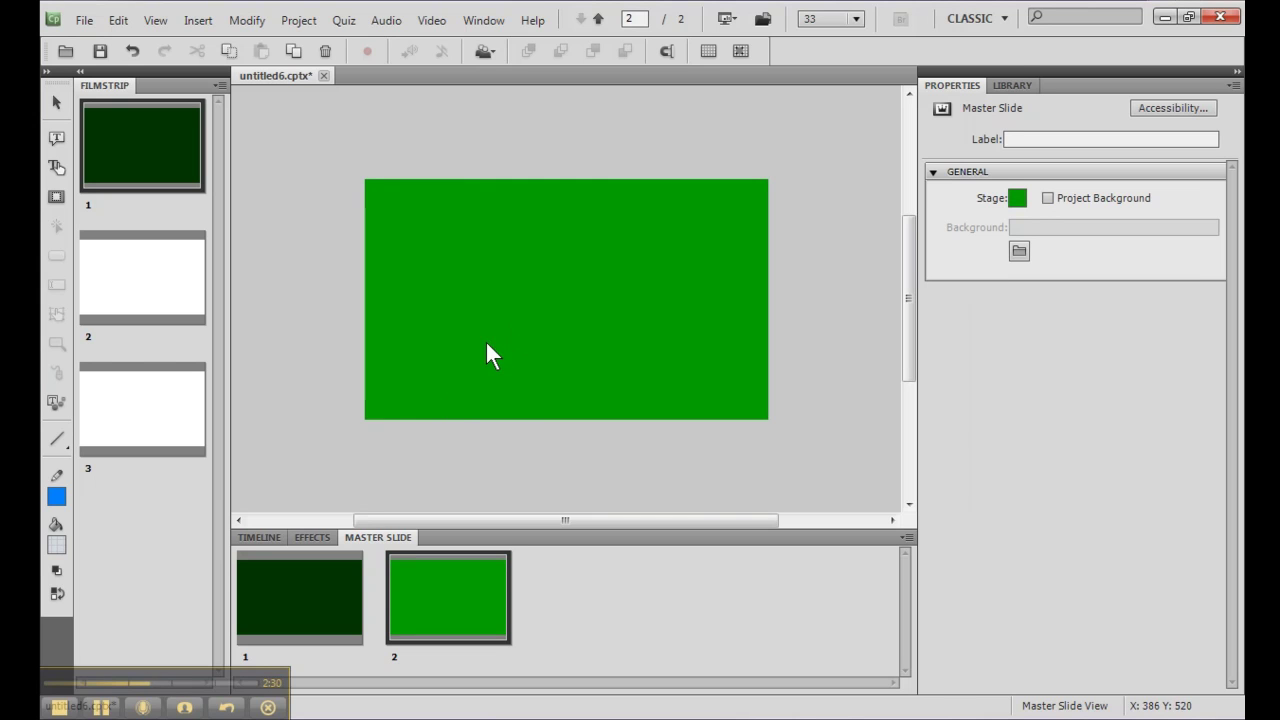
Assign Master Slide 2 to the first slide of the project
click(295, 593)
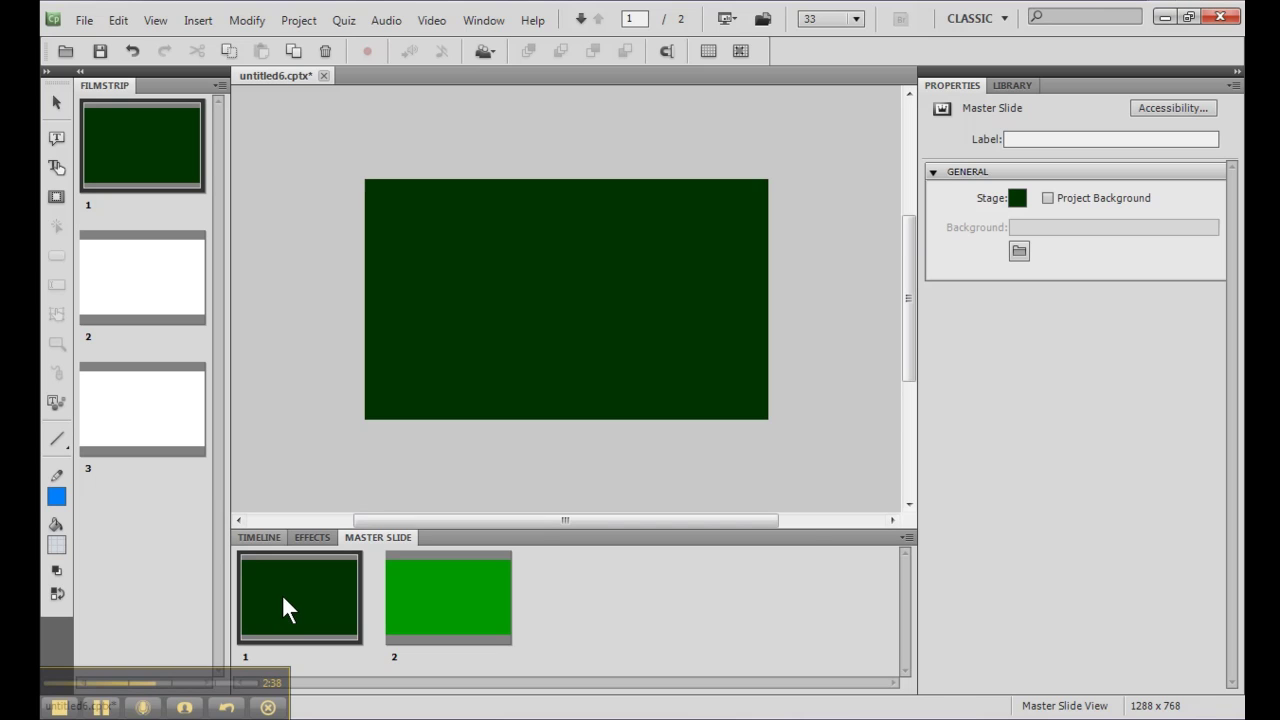
click(151, 163)
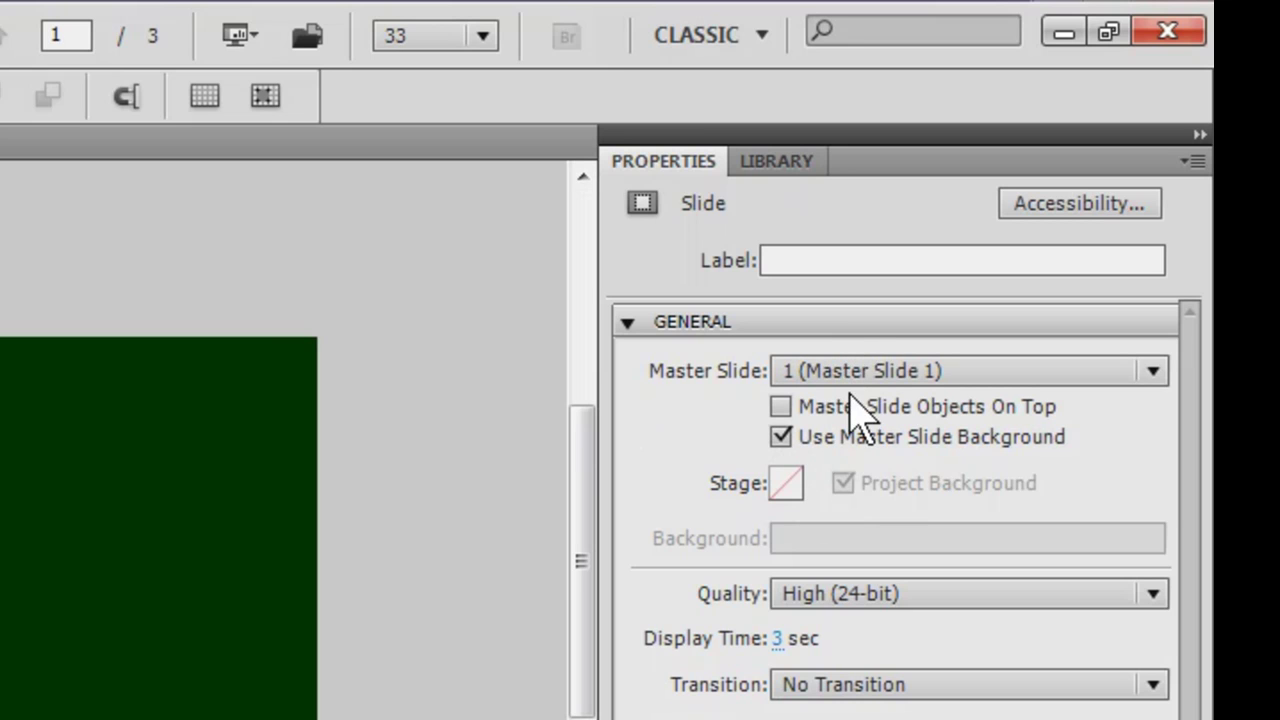
click(889, 374)
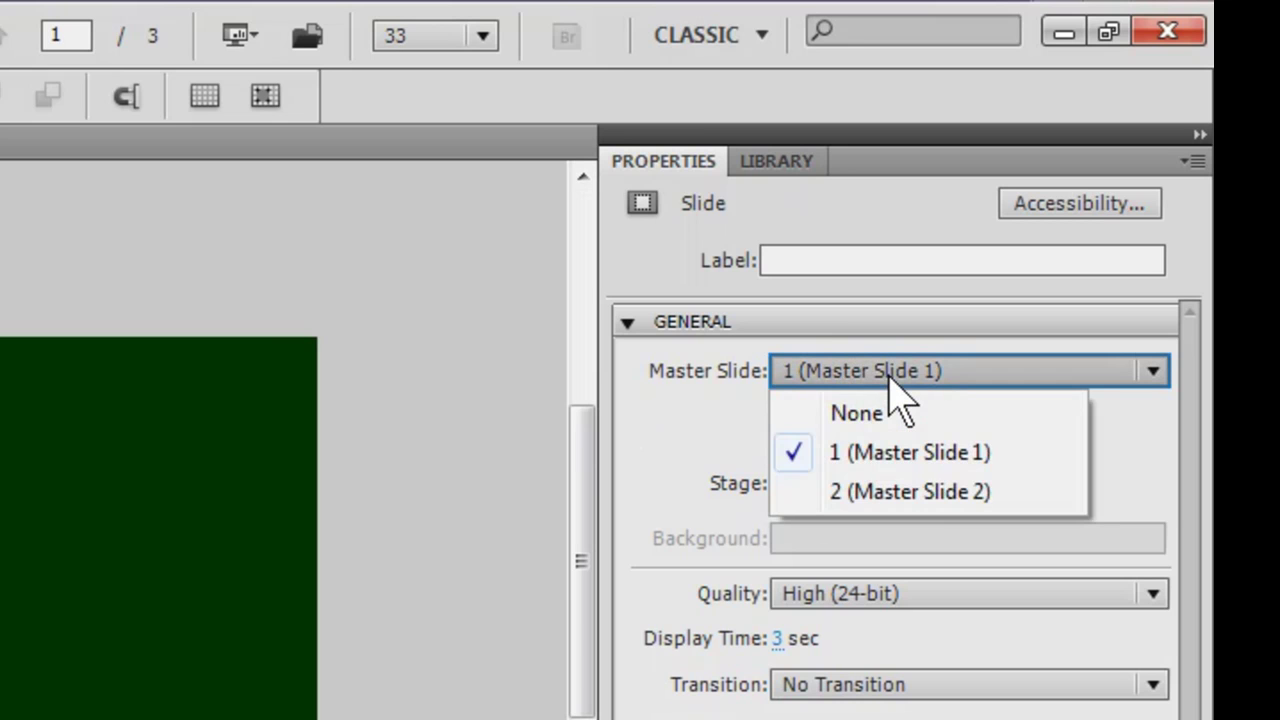
click(896, 488)
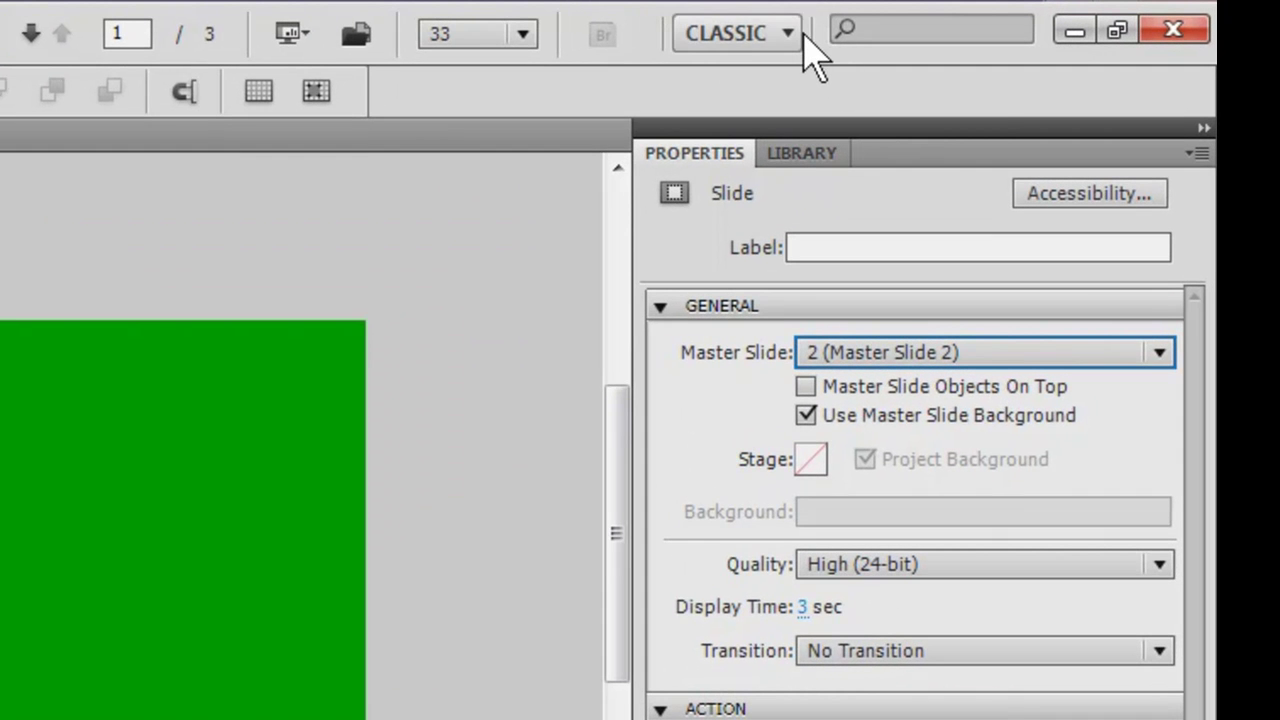
View the panel layouts of the Navigation, Quizzing and Widget workspaces, and return to the Classic workspace
click(802, 36)
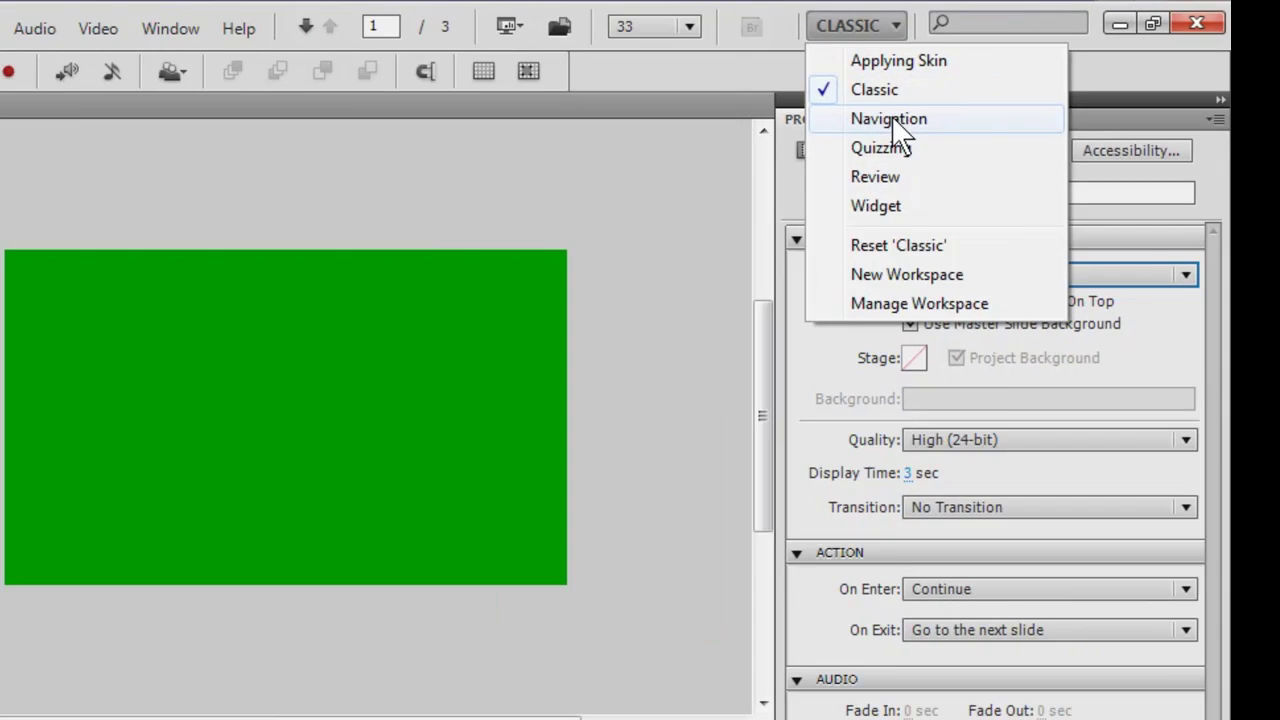
click(779, 152)
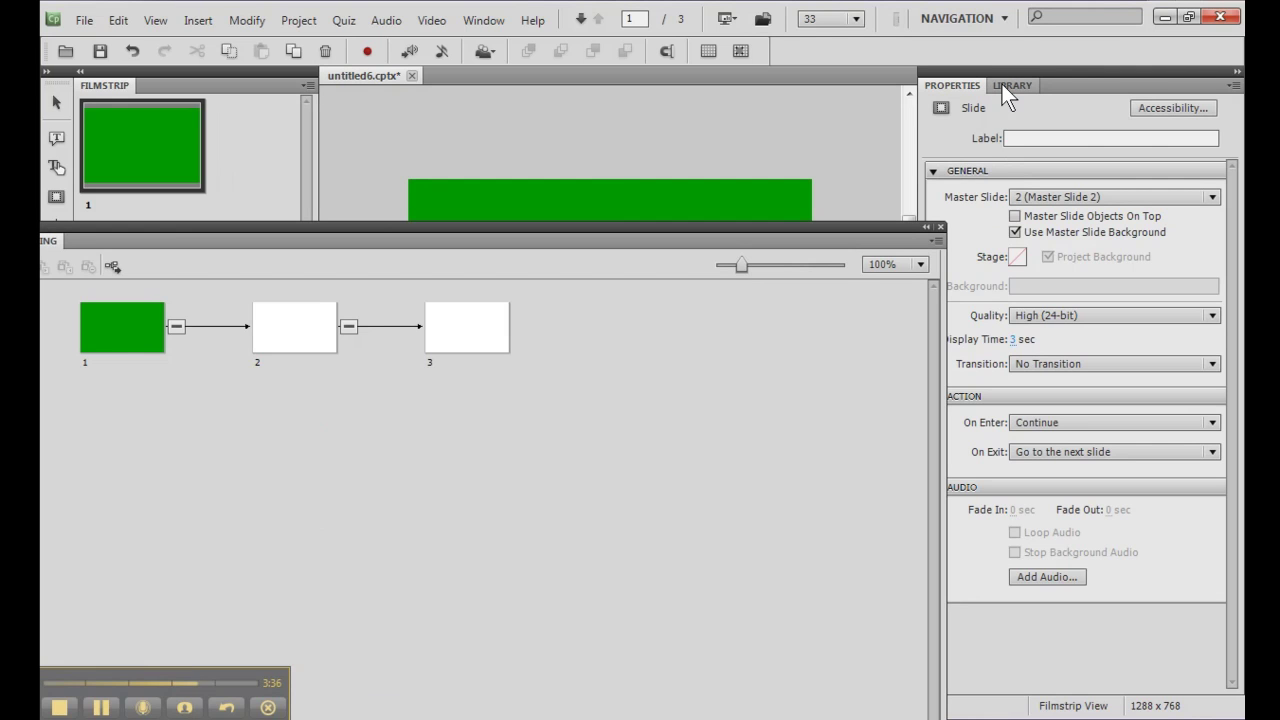
click(1009, 22)
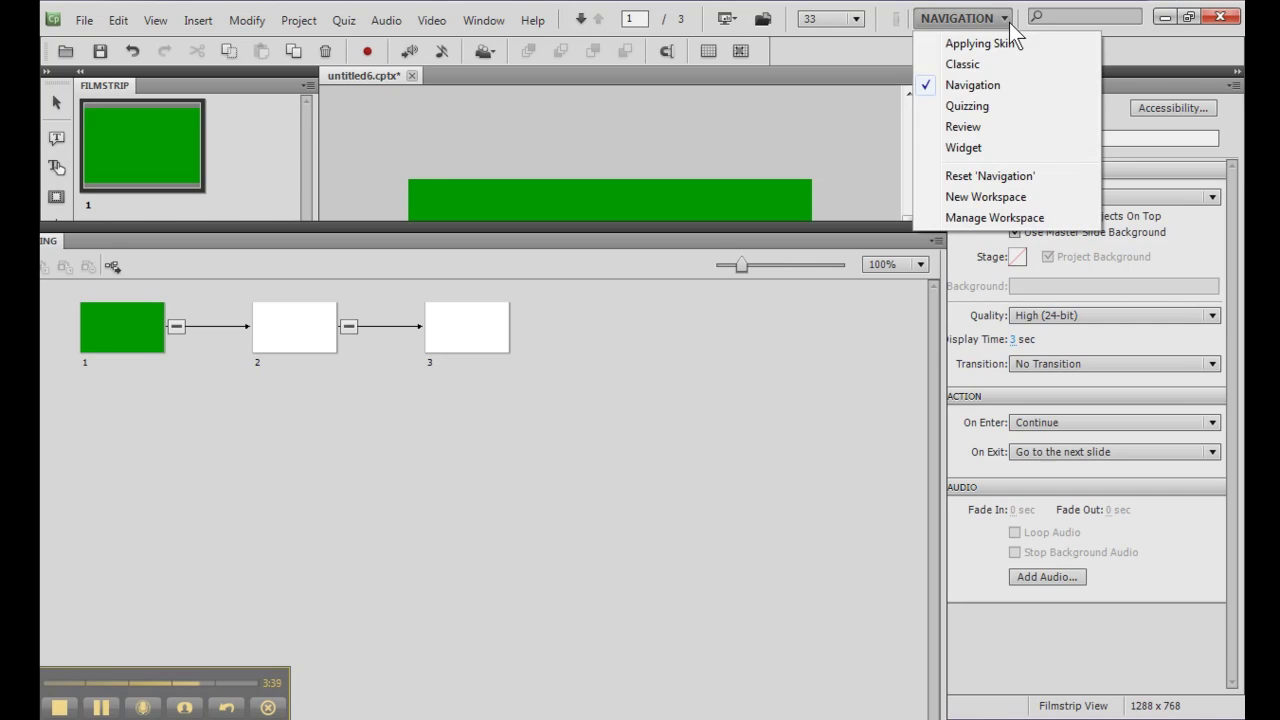
click(969, 105)
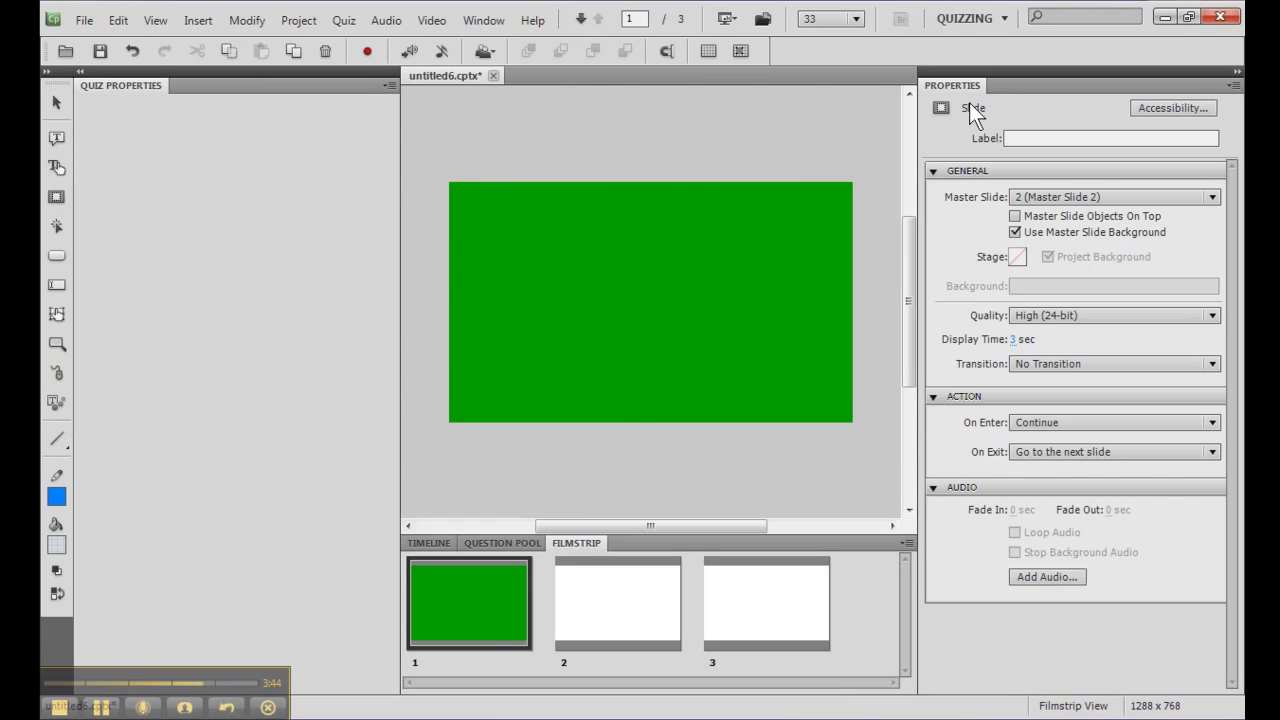
click(983, 20)
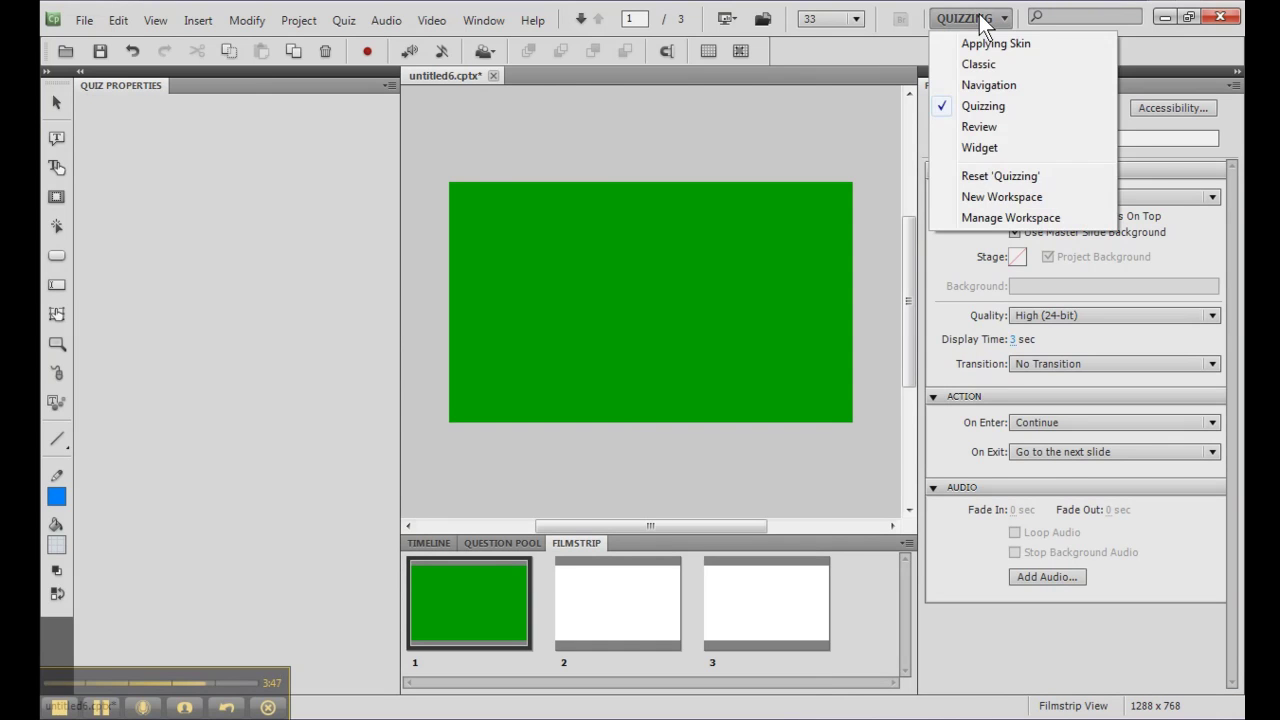
click(985, 150)
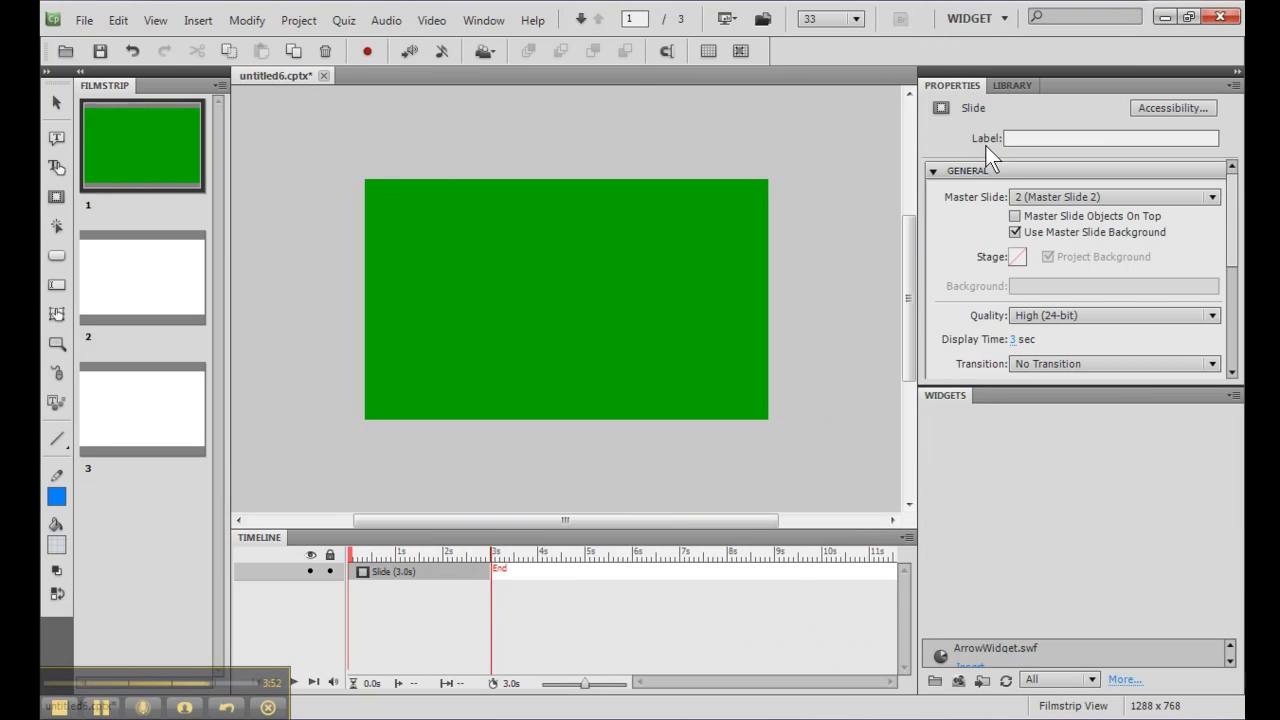
click(983, 20)
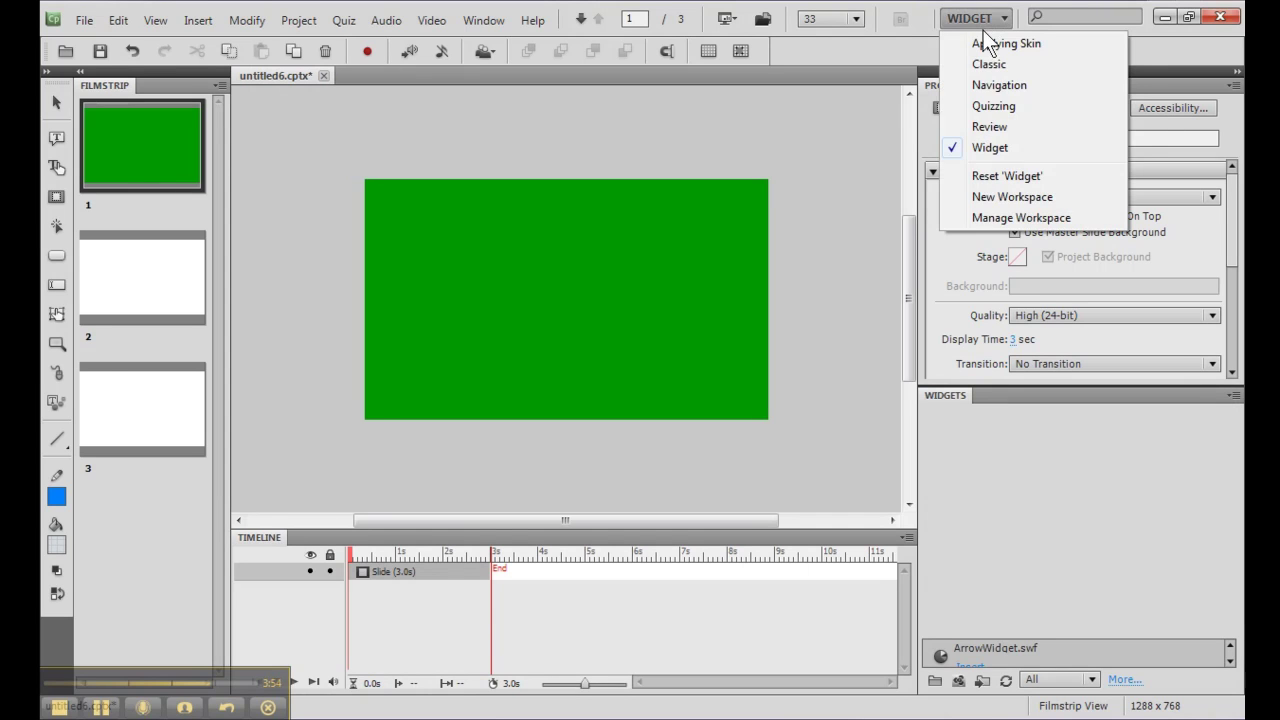
click(988, 66)
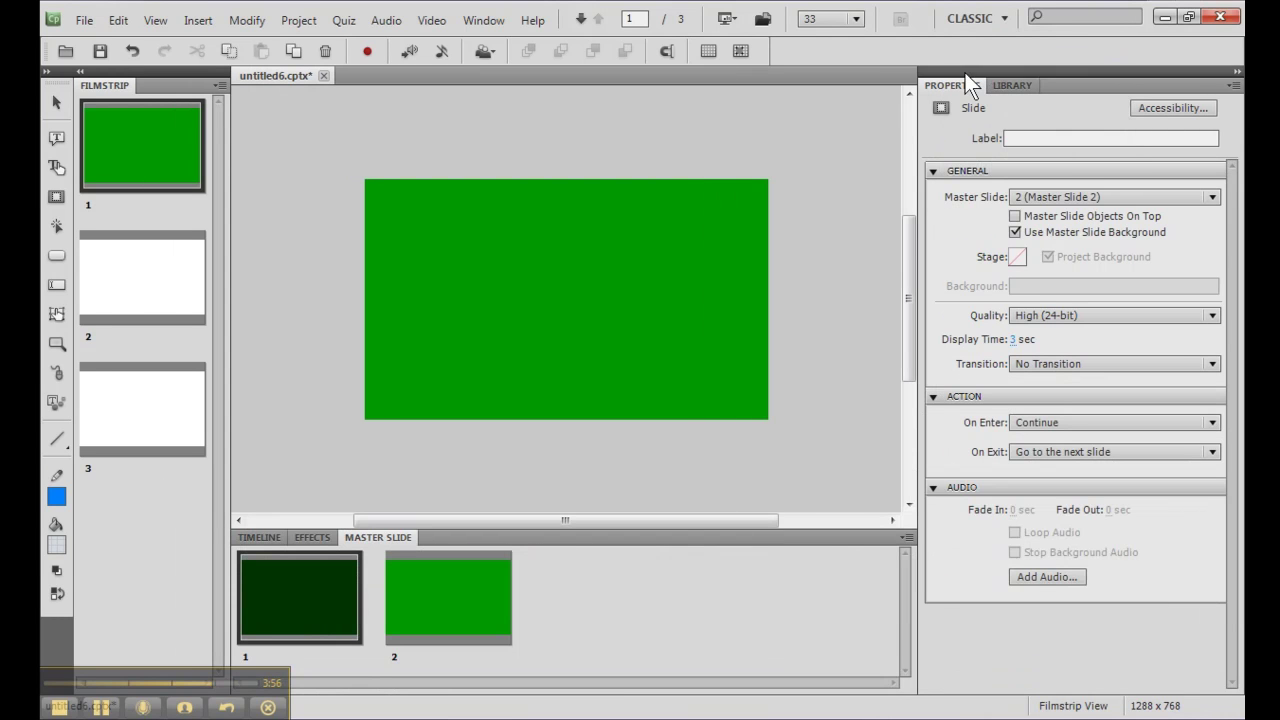